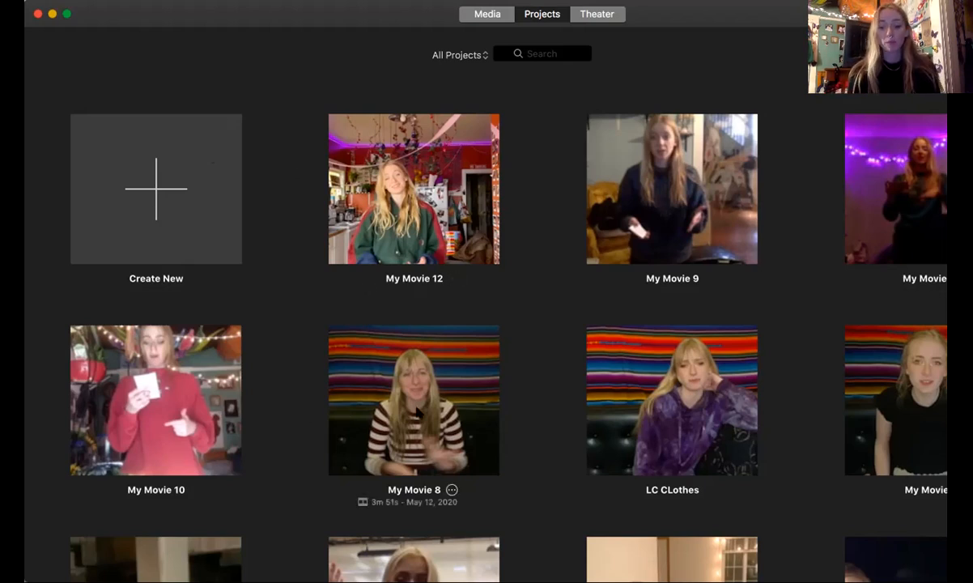
Step: Create a new movie project and import the kitchen talking video into its media
left_click(187, 161)
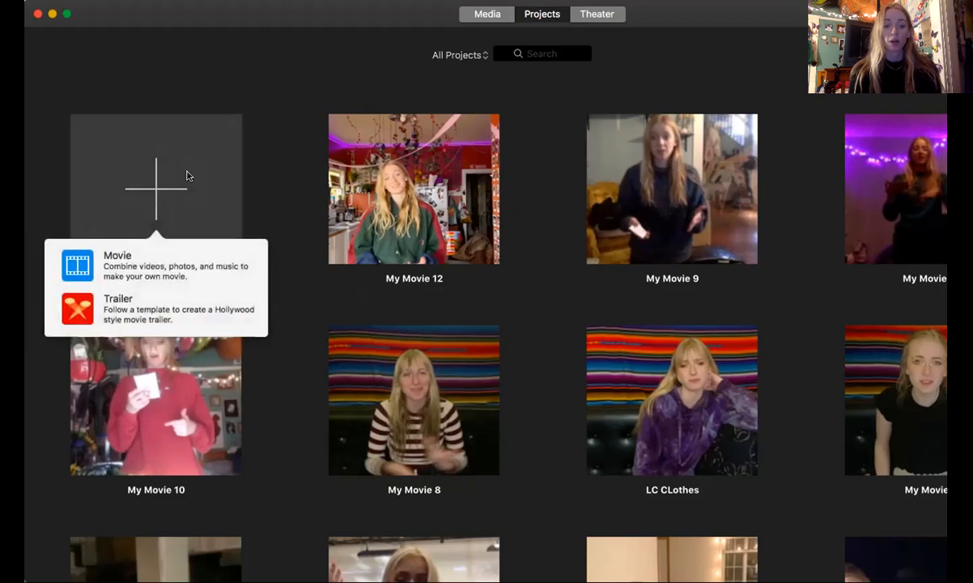
left_click(165, 263)
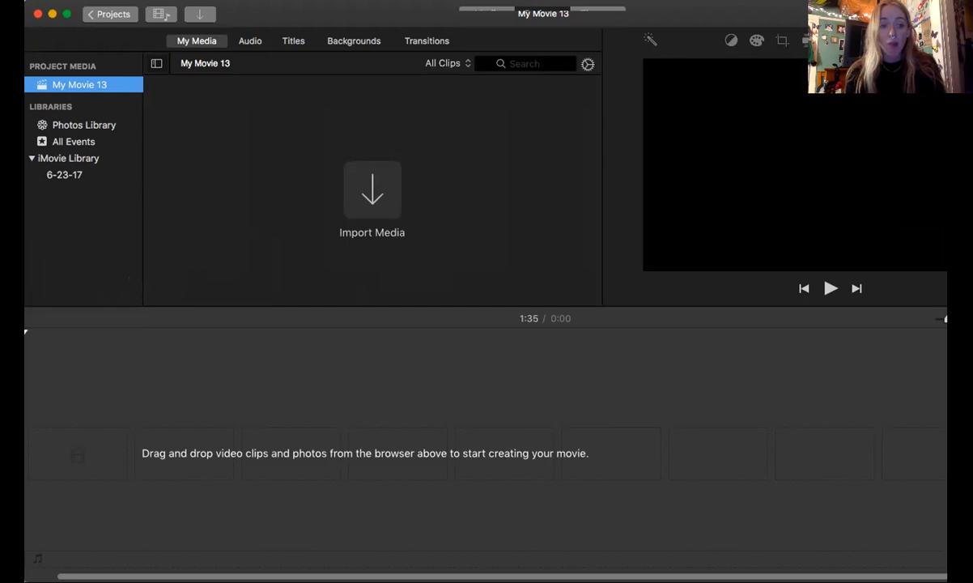
left_click(156, 134)
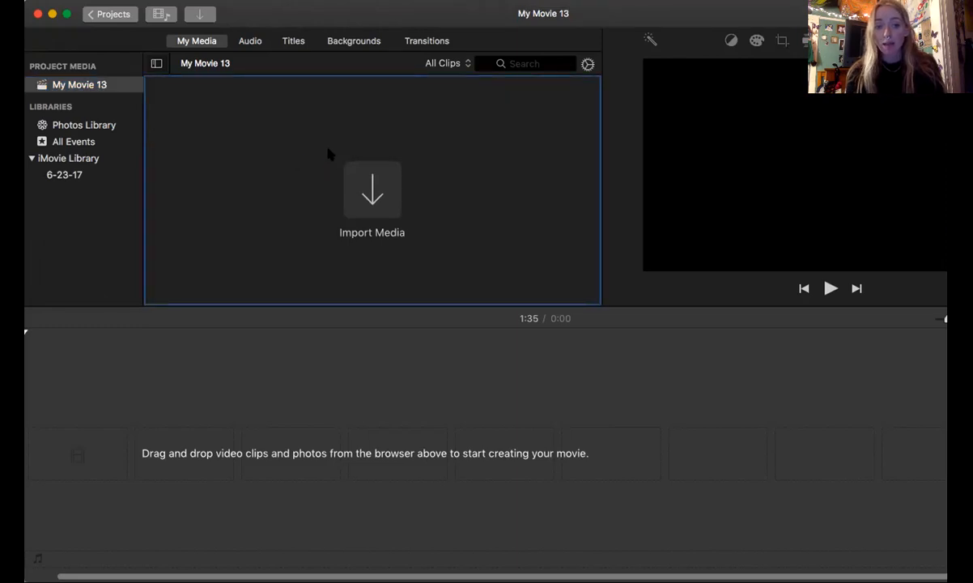
left_click_drag(331, 158, 329, 154)
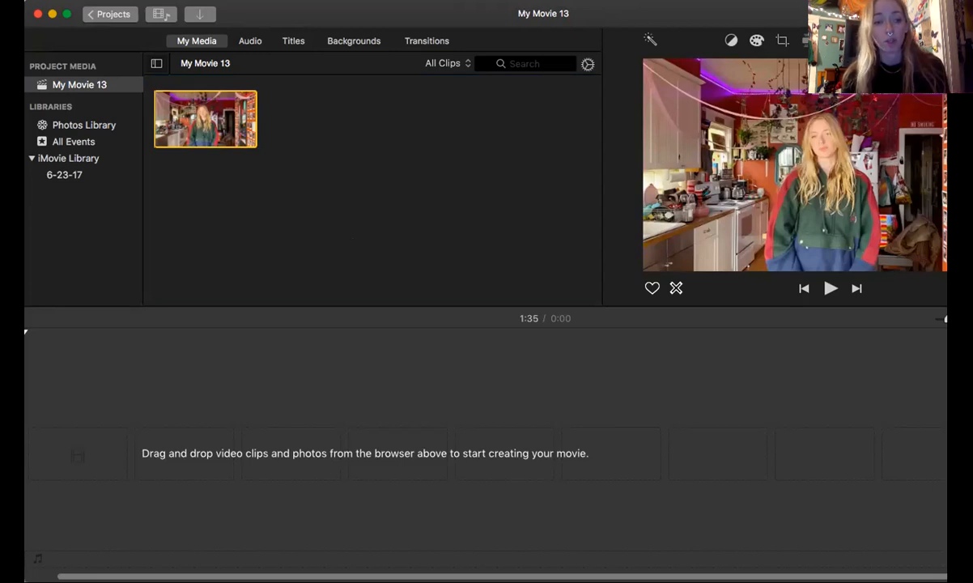
Step: Add the hairless cat and calico cat photos to the project media and switch the window to full screen
left_click(129, 174)
left_click_drag(345, 129, 346, 130)
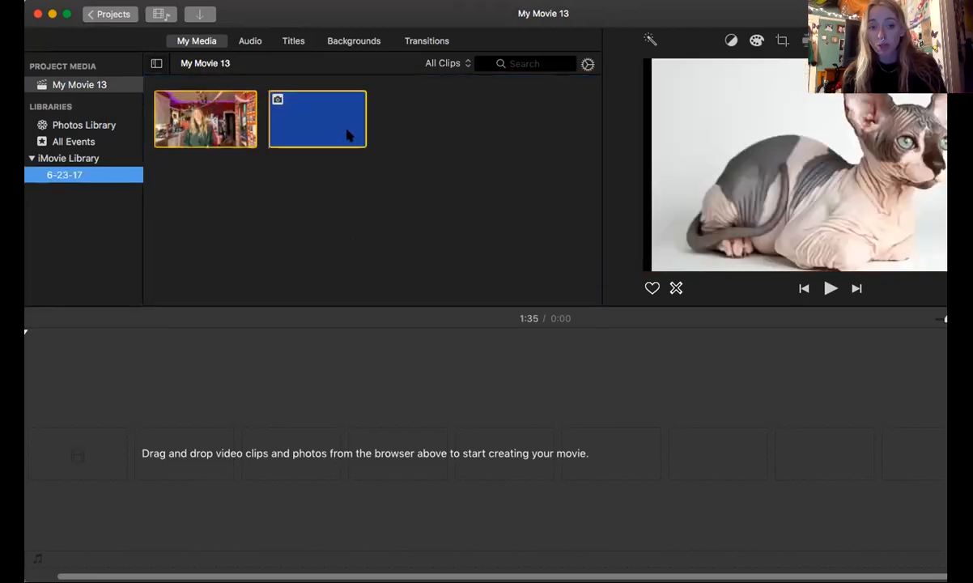
left_click_drag(420, 148, 419, 148)
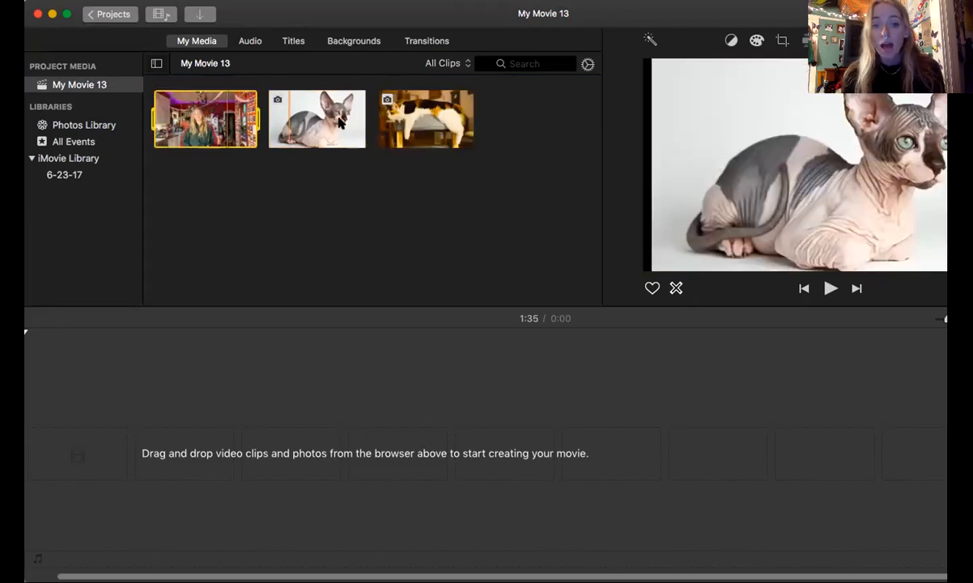
mouse_move(434, 128)
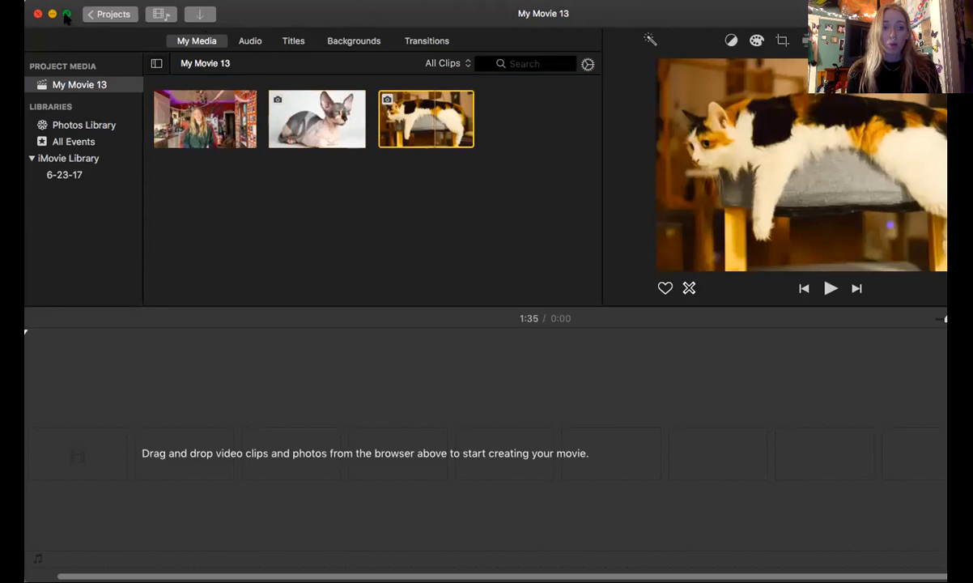
left_click(67, 16)
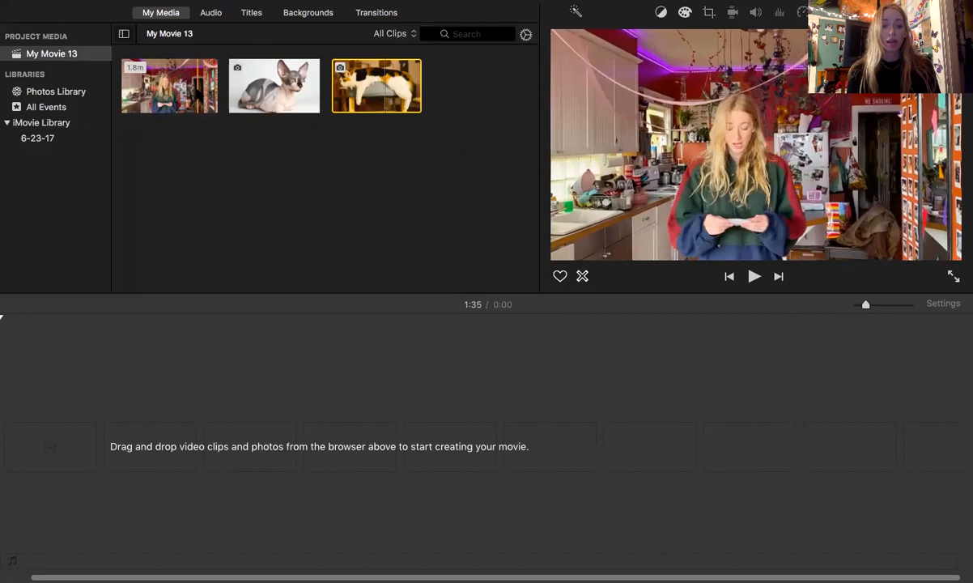
Step: Place the kitchen video in the timeline and enlarge the timeline's clip view
left_click_drag(187, 88, 180, 425)
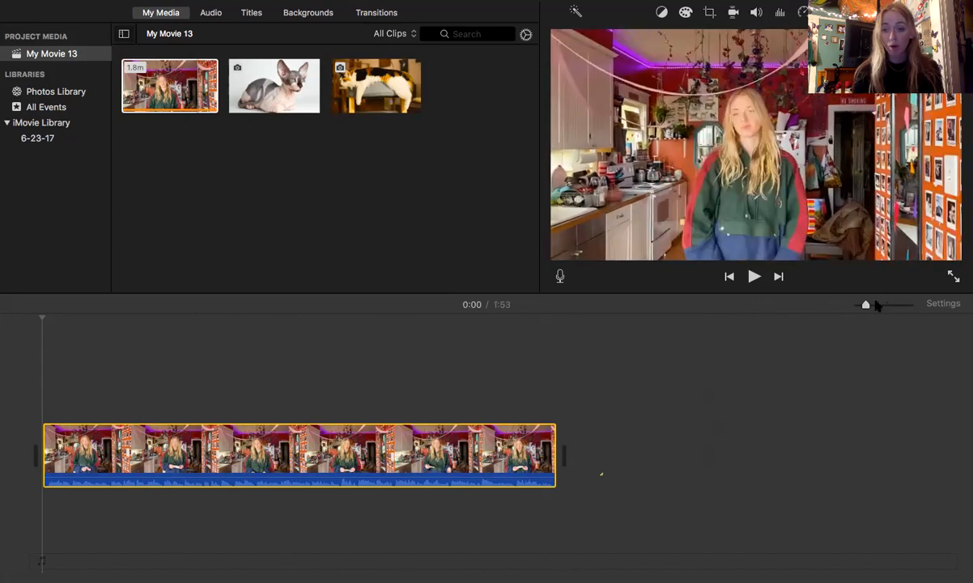
left_click_drag(865, 305, 884, 310)
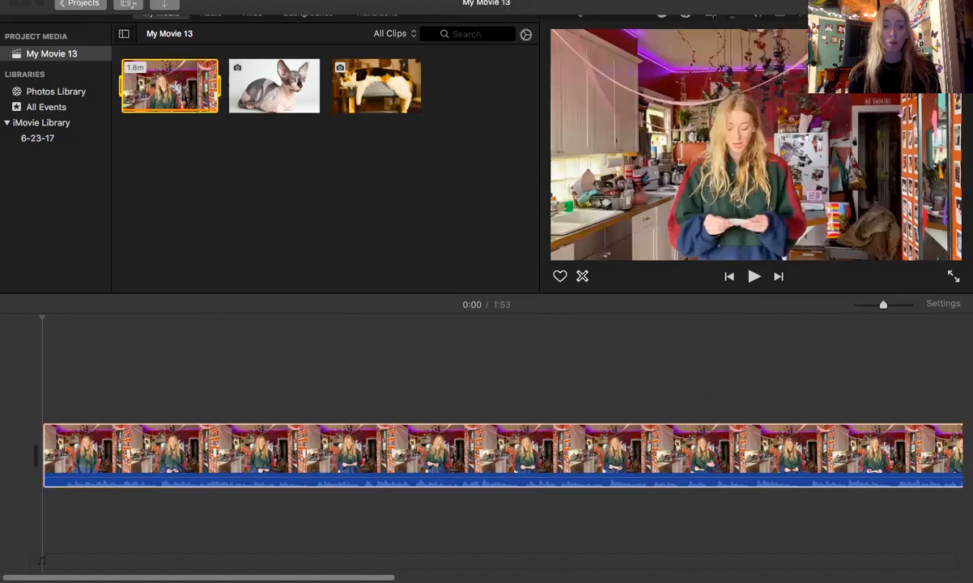
scroll(569, 396, "right", 5)
scroll(569, 396, "right", 5)
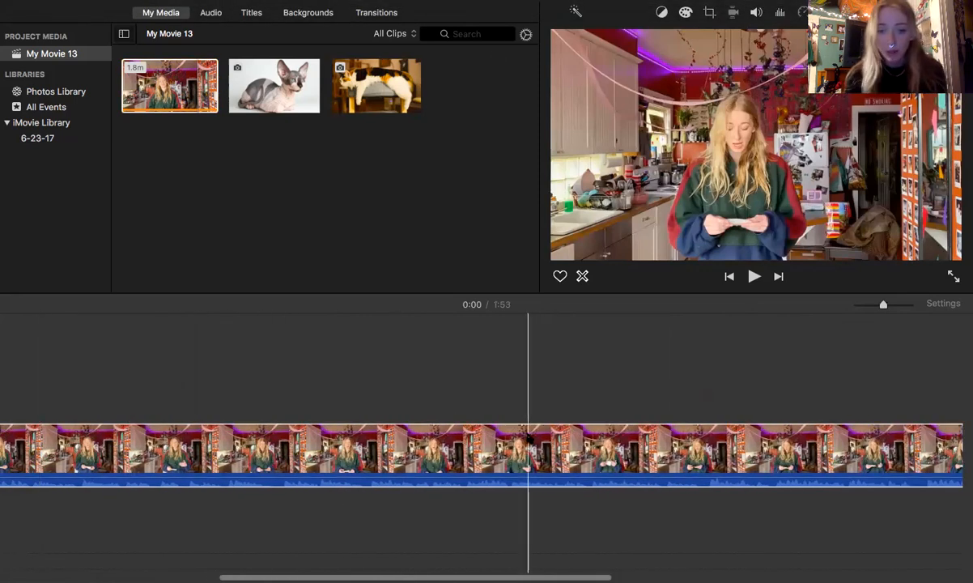
scroll(526, 395, "left", 2)
Step: Play the video from 0:42 to find the insertion point and overlay the hairless cat photo above it at about 0:43
left_click(397, 373)
left_click_drag(373, 377, 293, 390)
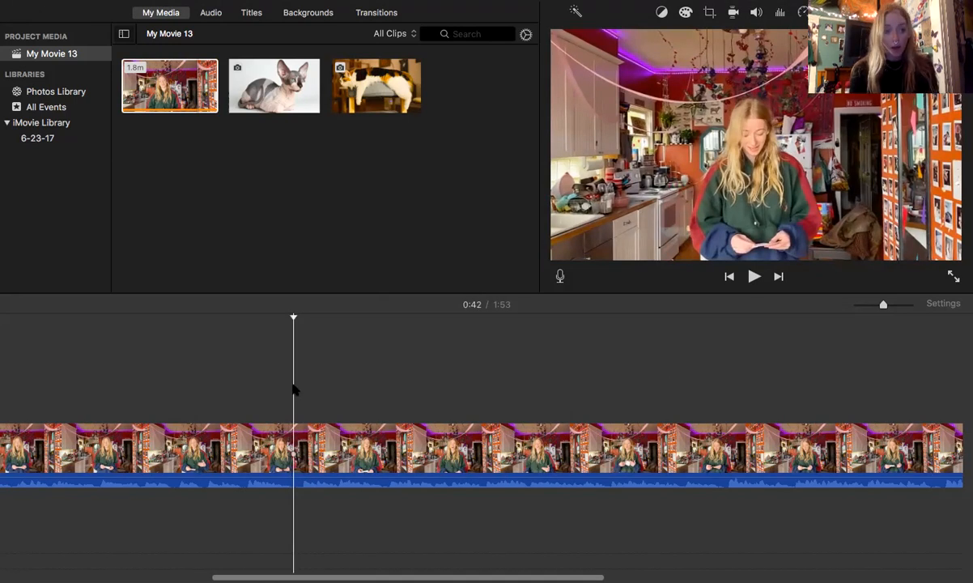
key("space")
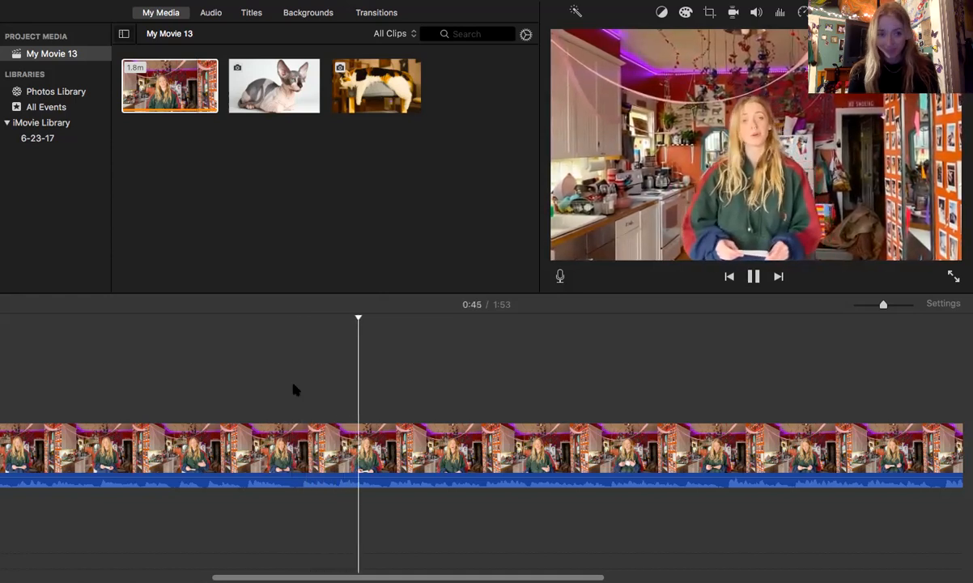
key("space")
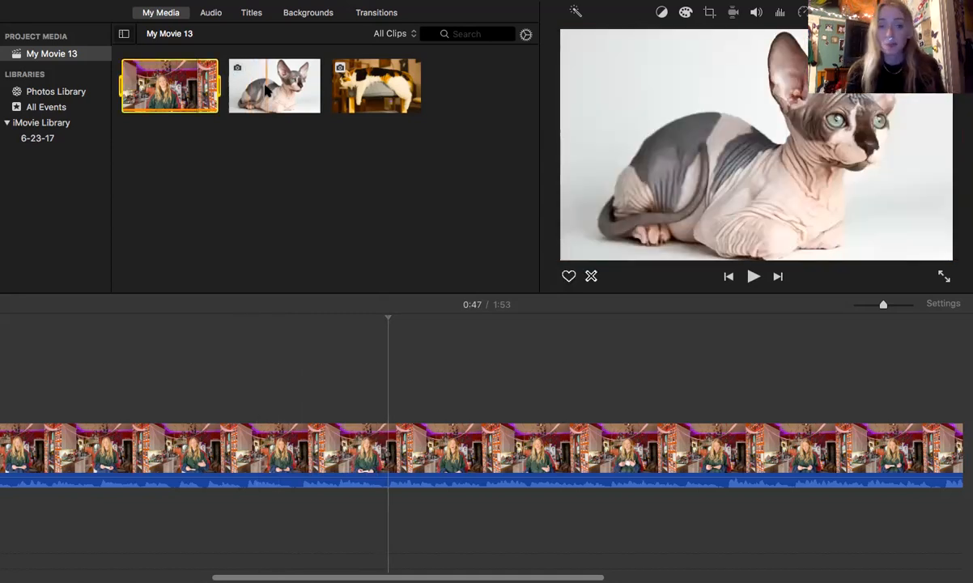
left_click(275, 89)
left_click_drag(311, 178, 314, 404)
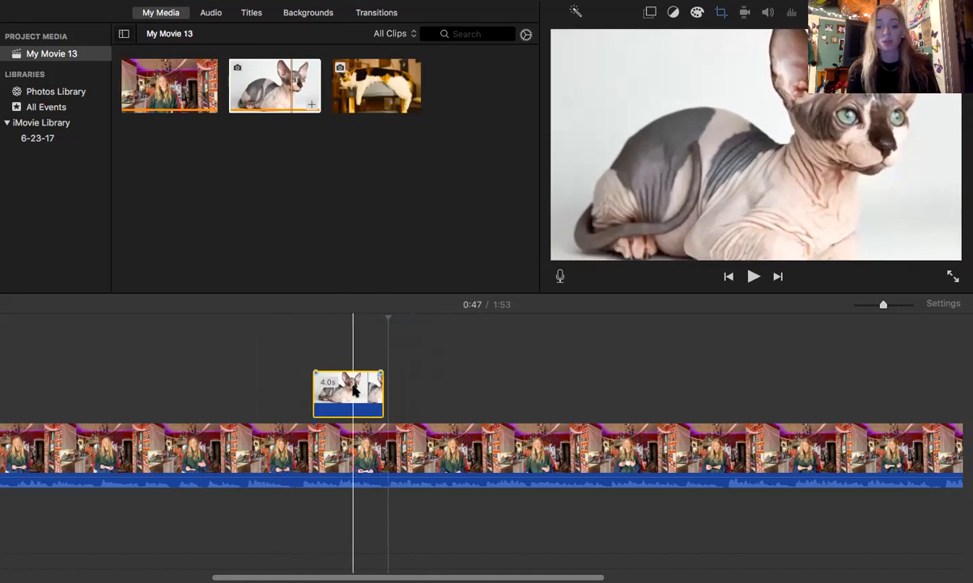
Step: Set the hairless cat photo's overlay style to Picture in Picture, then move it to the frame's upper-left corner and enlarge it
left_click(354, 391)
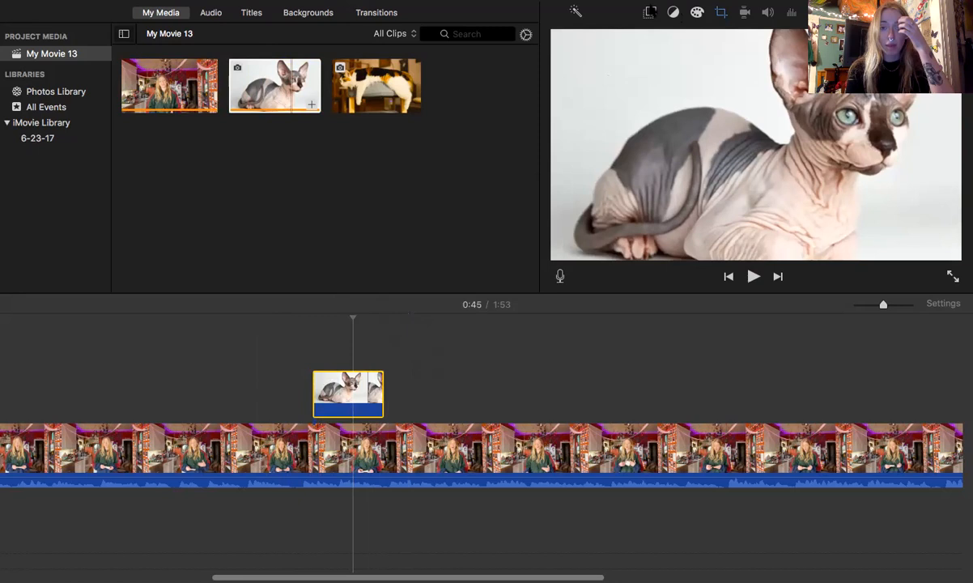
left_click(649, 12)
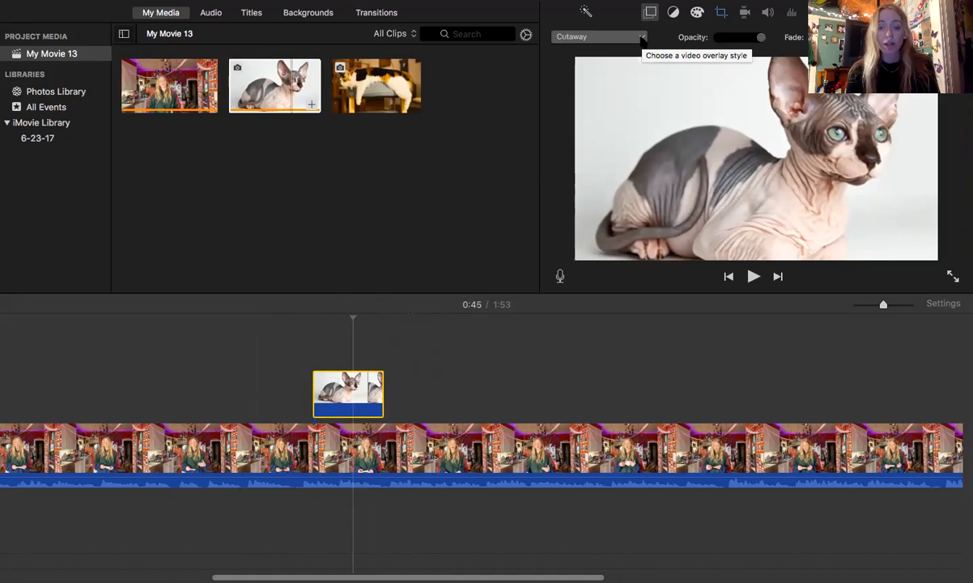
left_click(642, 38)
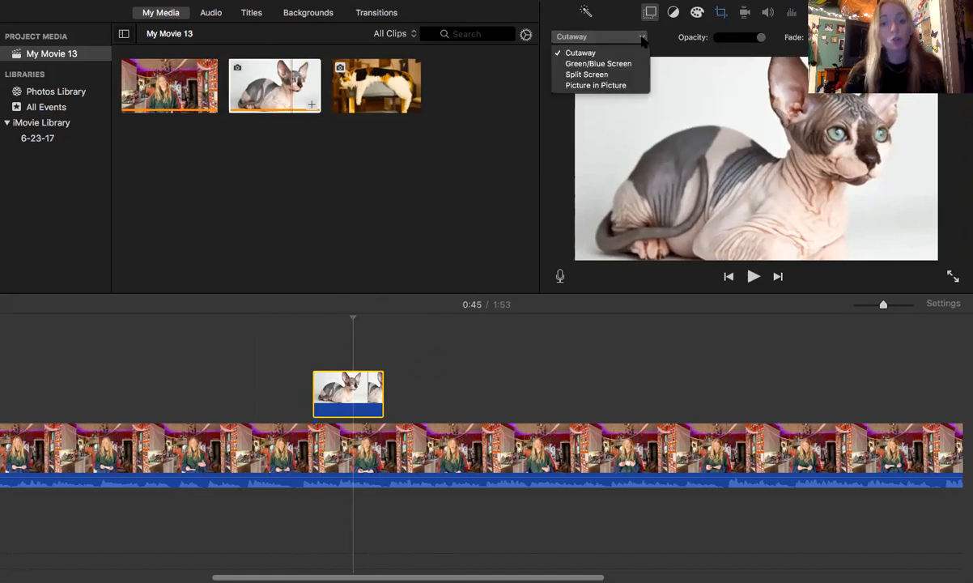
left_click(621, 85)
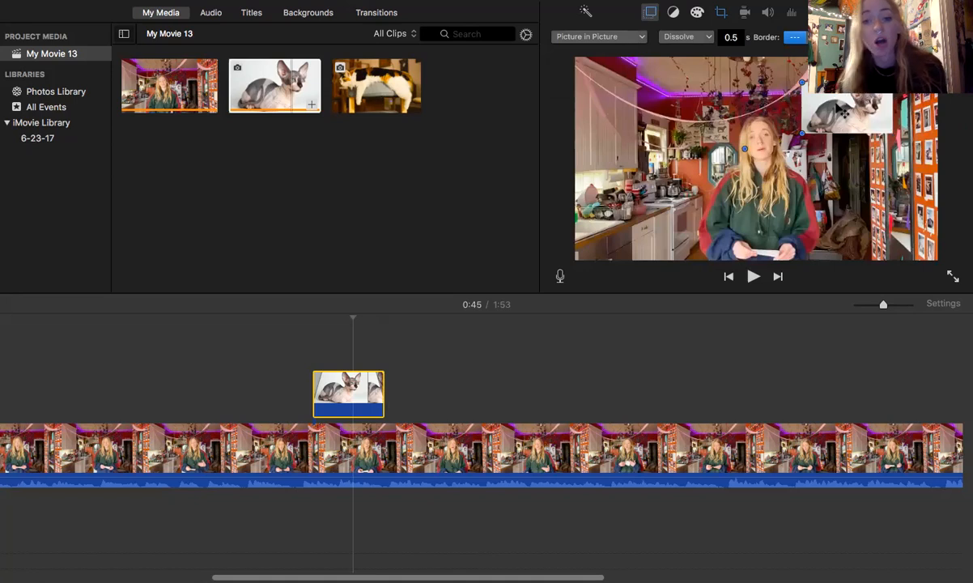
left_click_drag(838, 109, 620, 95)
left_click_drag(674, 121, 729, 151)
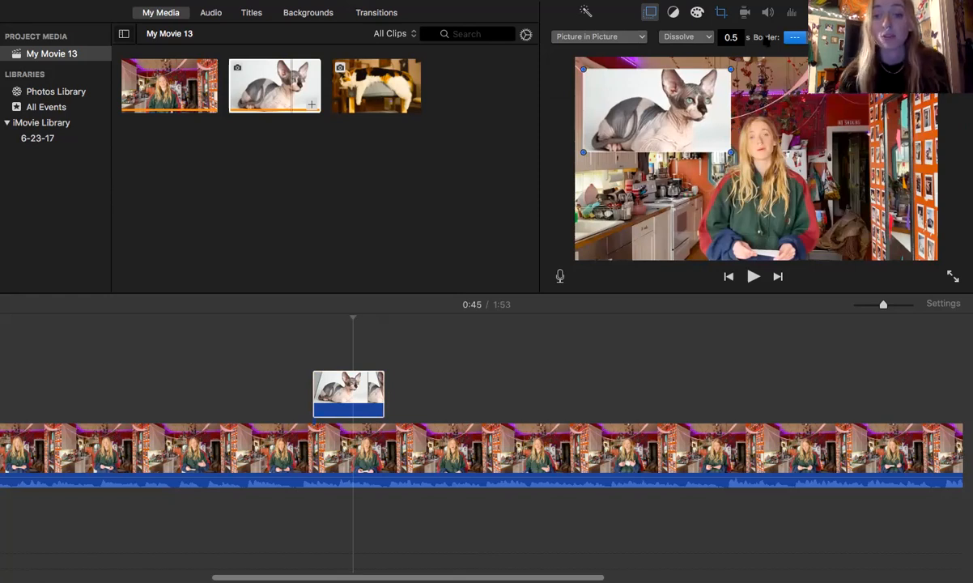
Step: Set the hairless cat photo's cropping style to Crop to Fill and return to its overlay settings
left_click(722, 14)
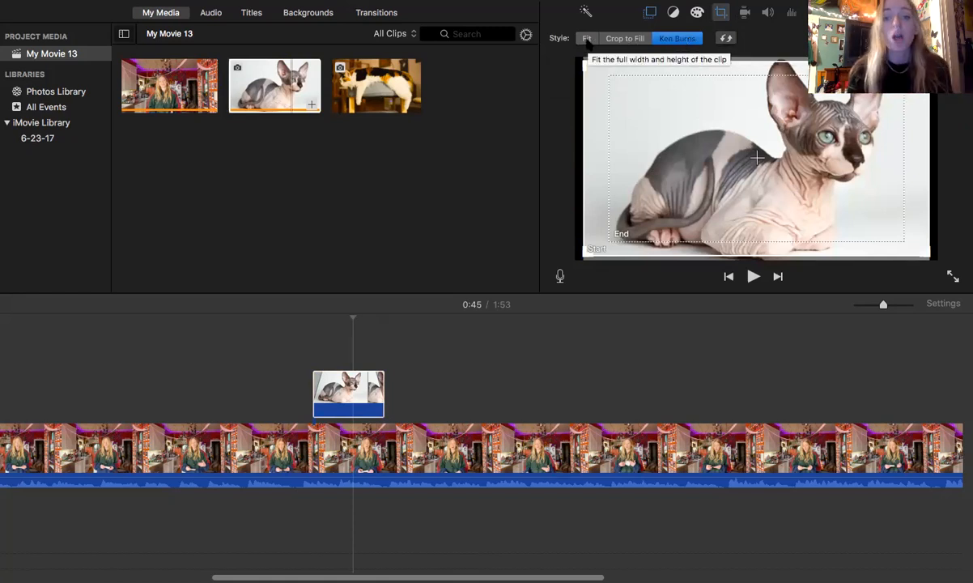
left_click(586, 38)
left_click(621, 42)
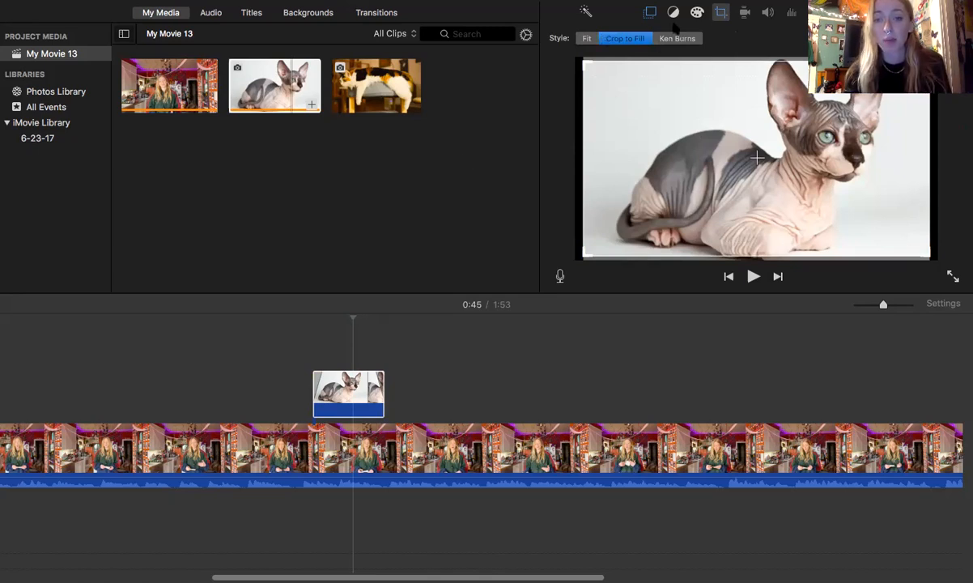
left_click(650, 12)
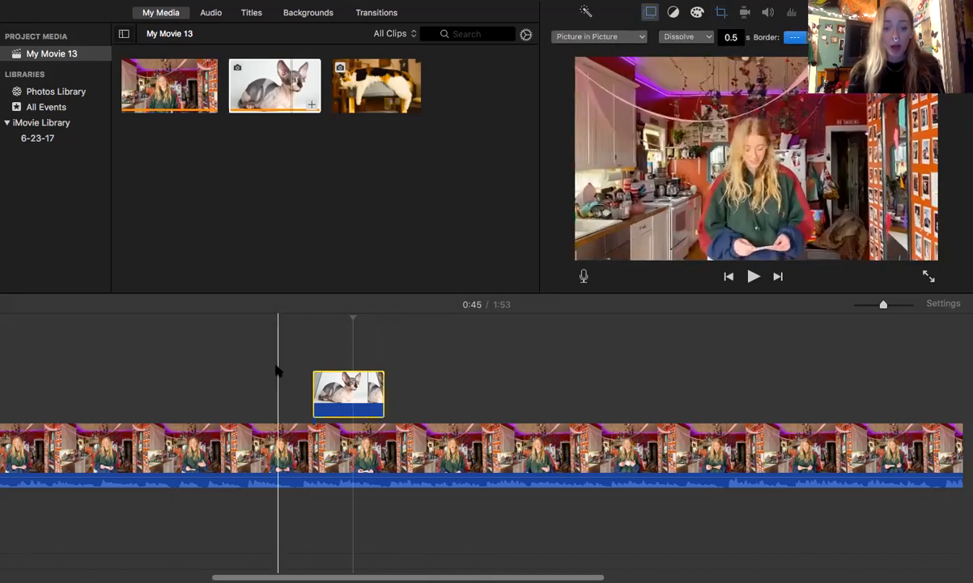
Step: Extend the hairless cat overlay to about 7.5 seconds and play back that section of the movie
left_click(298, 372)
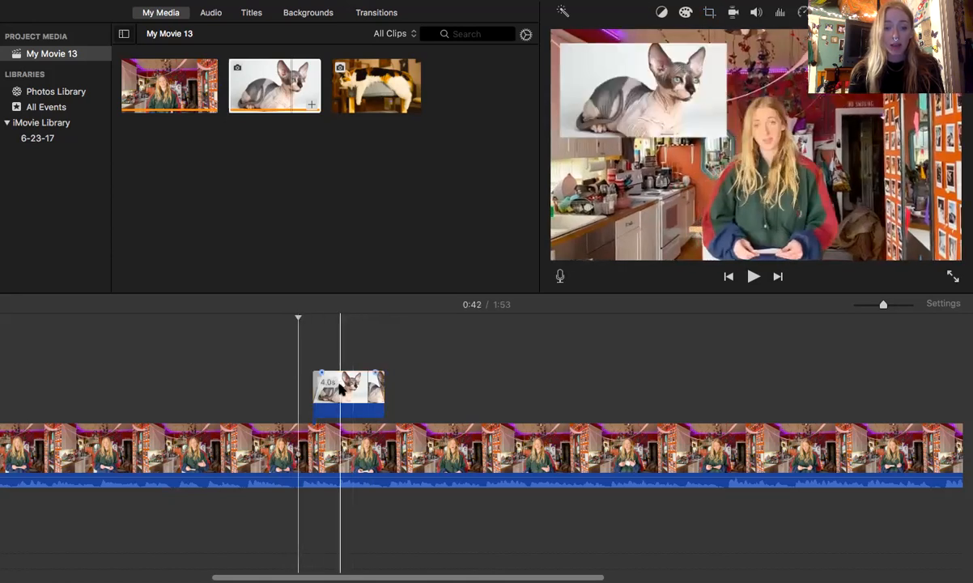
left_click_drag(382, 391, 445, 397)
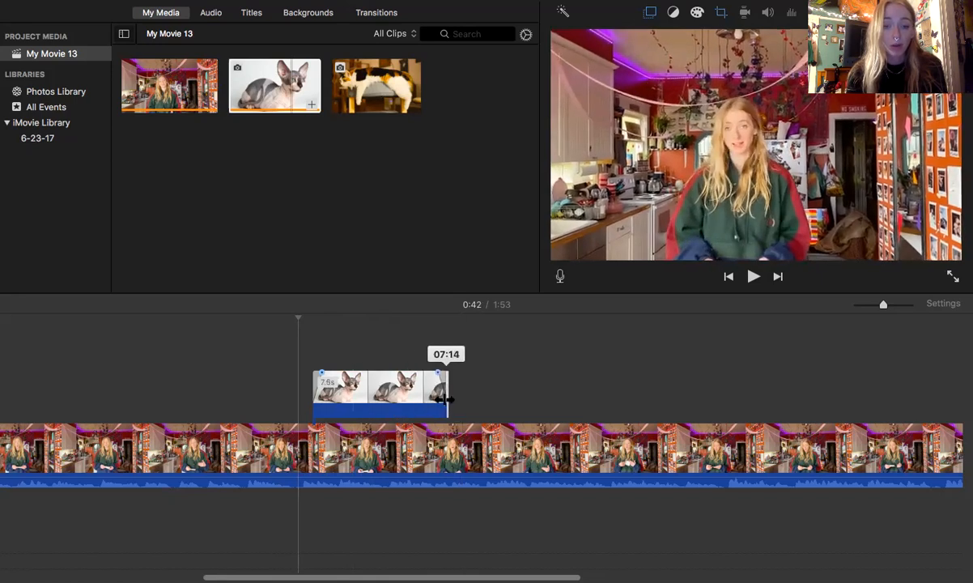
left_click(273, 408)
key("space")
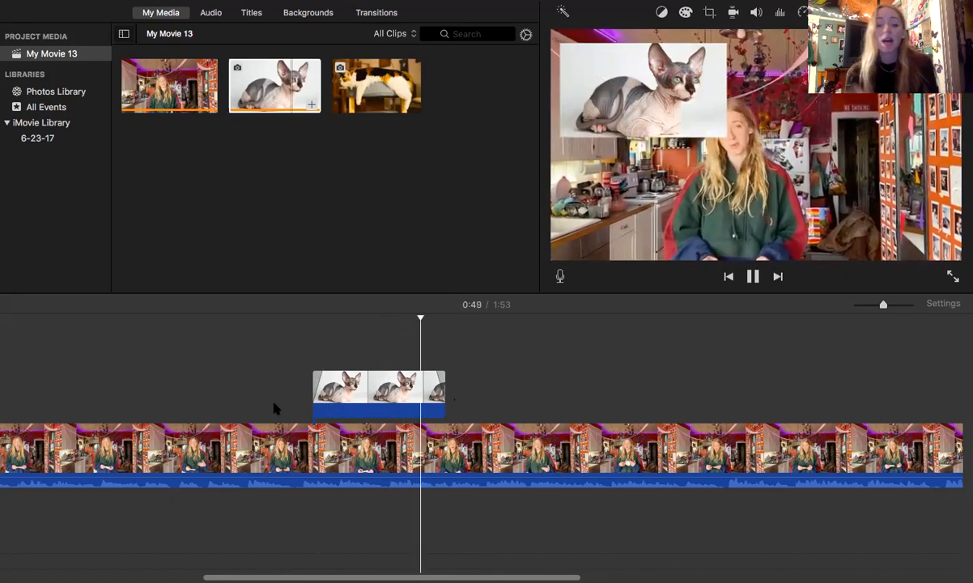
key("space")
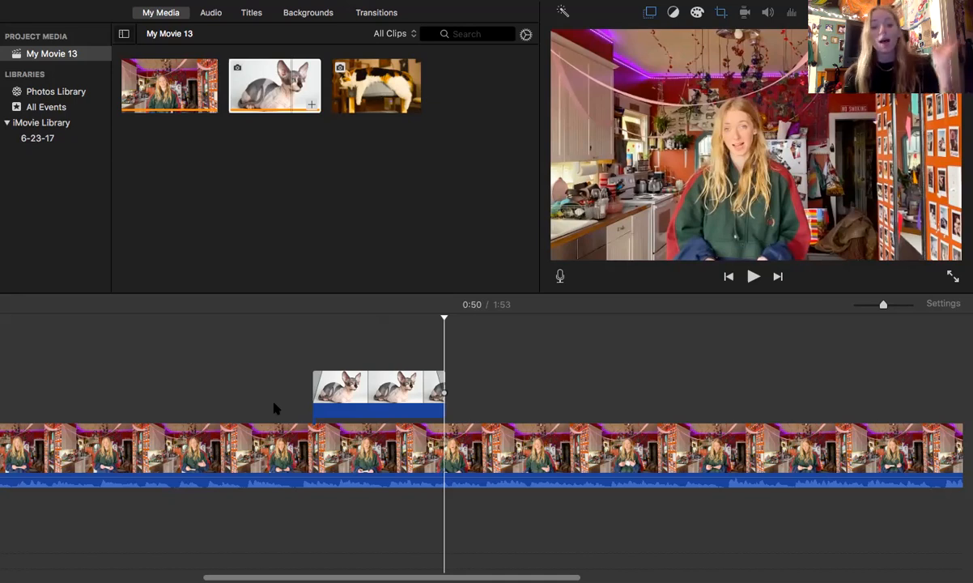
left_click(359, 389)
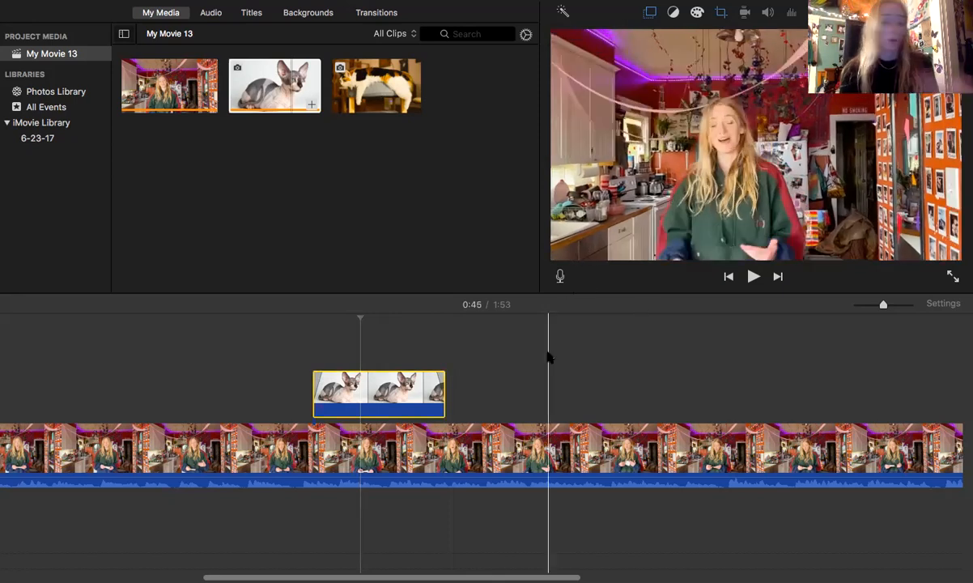
Step: Play the video from 1:31 to find the second insertion point and overlay the calico cat photo at about 1:33
scroll(547, 353, "right", 5)
scroll(547, 356, "right", 5)
left_click(343, 366)
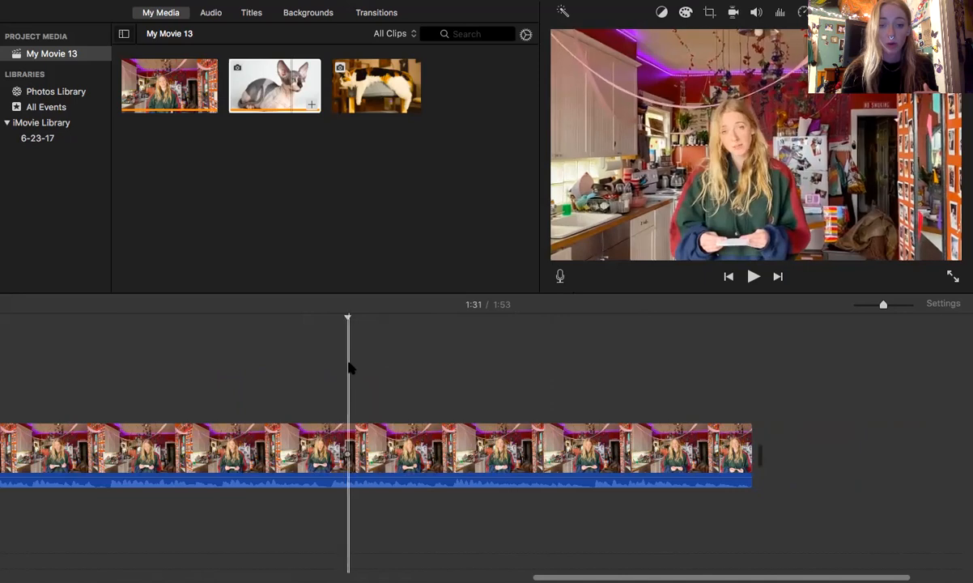
key("space")
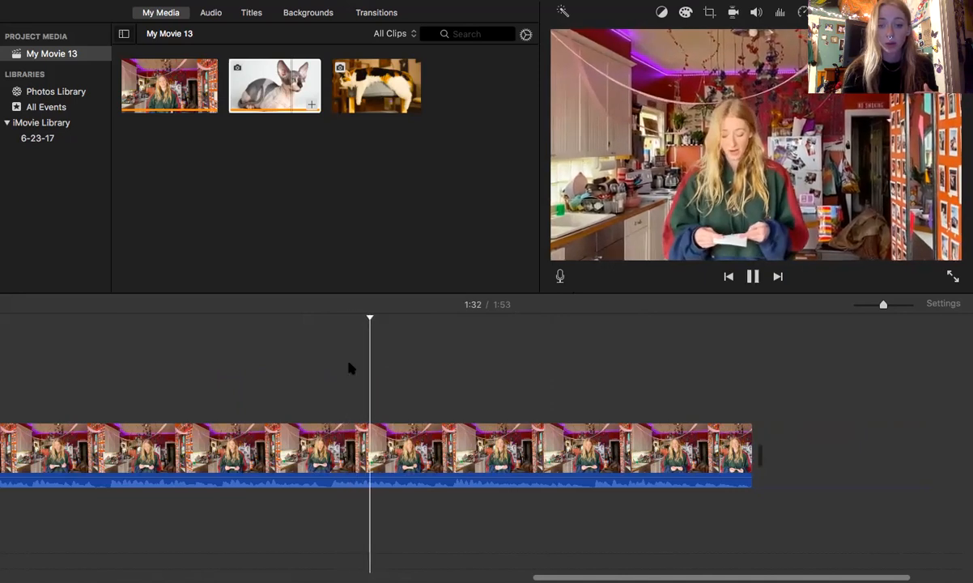
key("space")
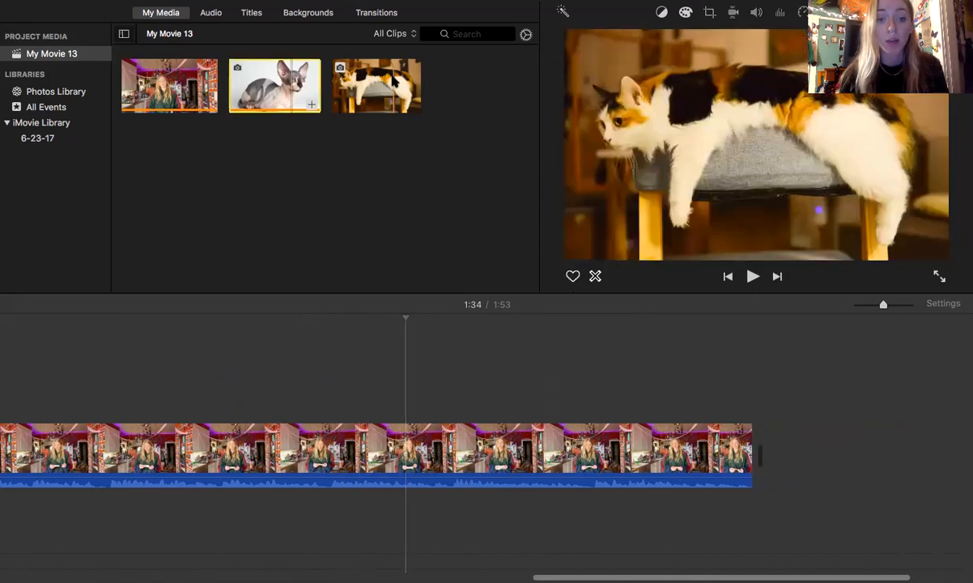
left_click(360, 73)
left_click_drag(373, 214, 389, 385)
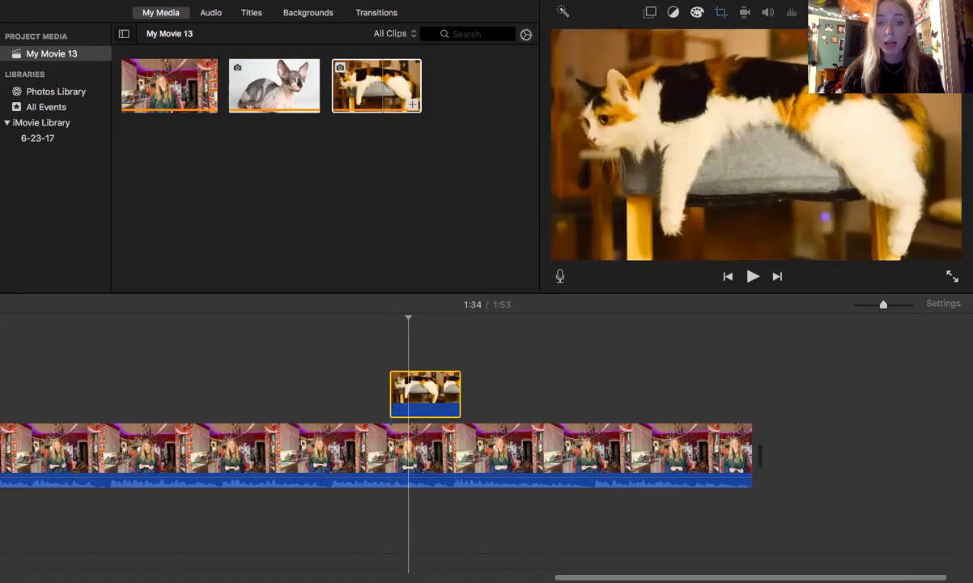
Step: Set the calico cat photo's overlay style to Picture in Picture
left_click(650, 13)
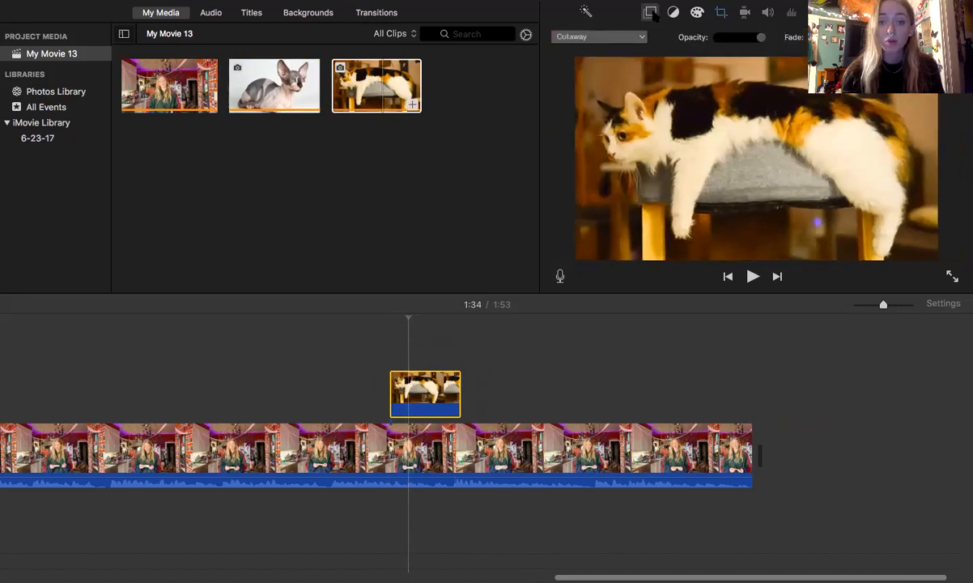
left_click(606, 36)
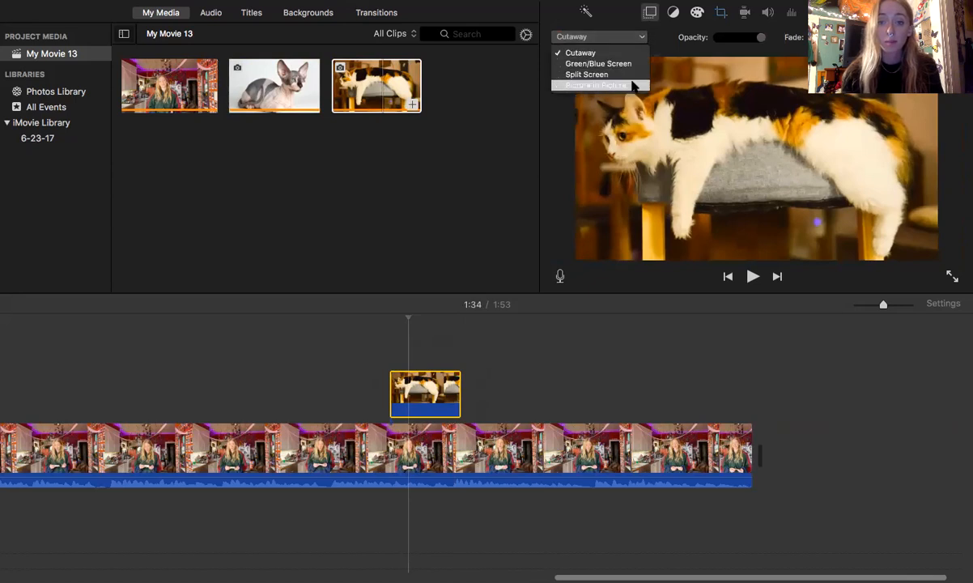
left_click(634, 84)
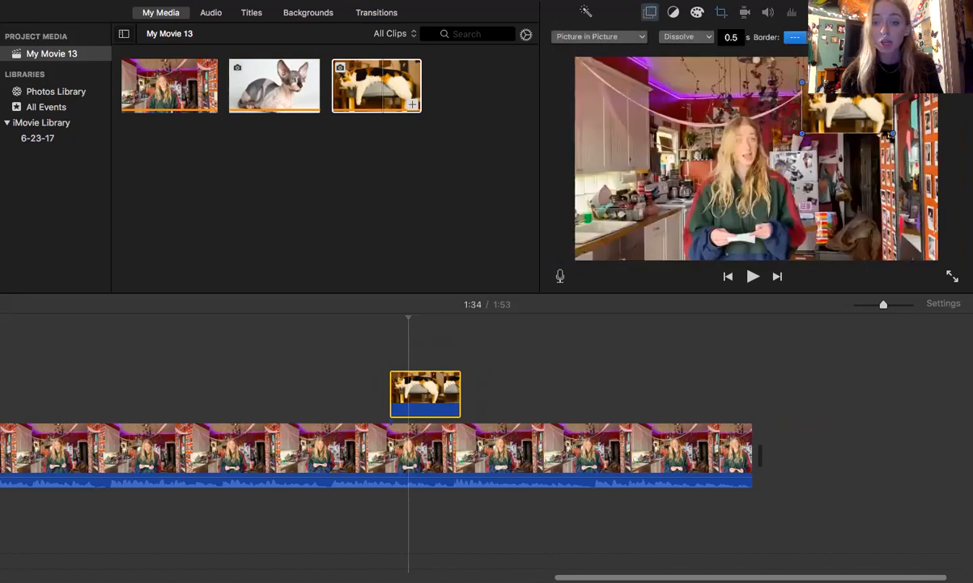
Step: Enlarge the calico cat picture-in-picture inset in the upper-right corner of the video frame
mouse_move(886, 135)
left_mouse_down()
mouse_move(862, 150)
mouse_move(856, 136)
mouse_move(880, 122)
left_mouse_up()
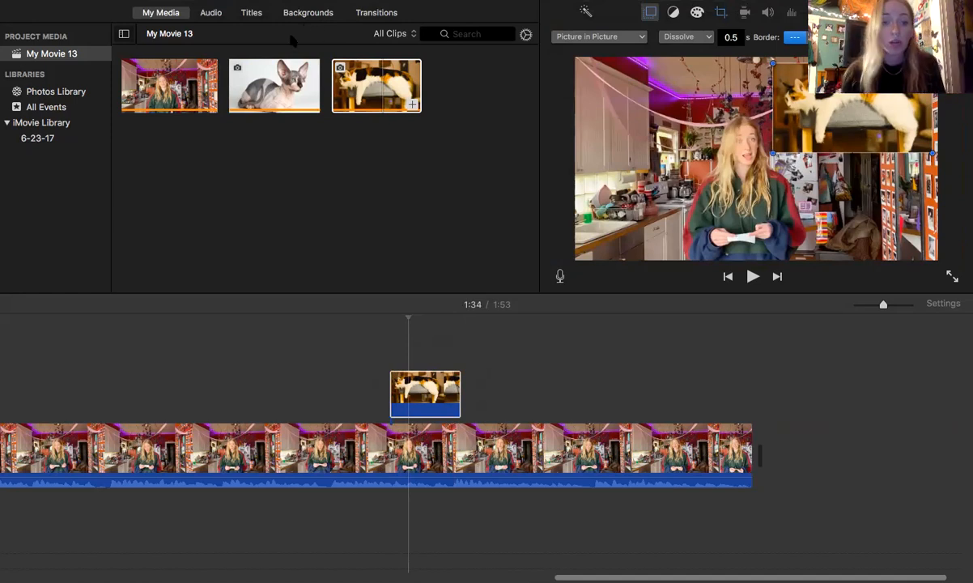
Step: Add a Standard Lower Third title reading CATS.COM over the calico cat overlay and play back that section
left_click(246, 13)
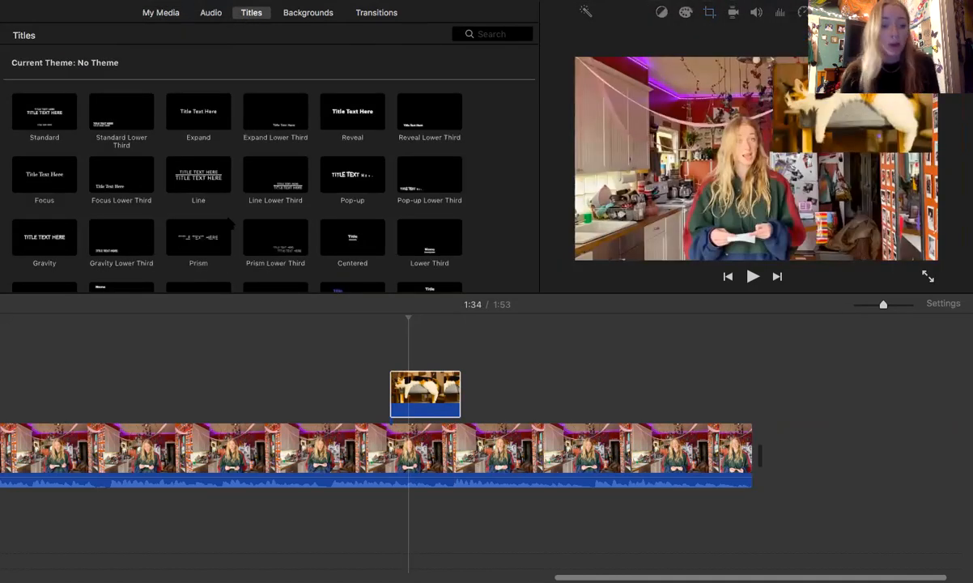
left_click_drag(136, 128, 391, 357)
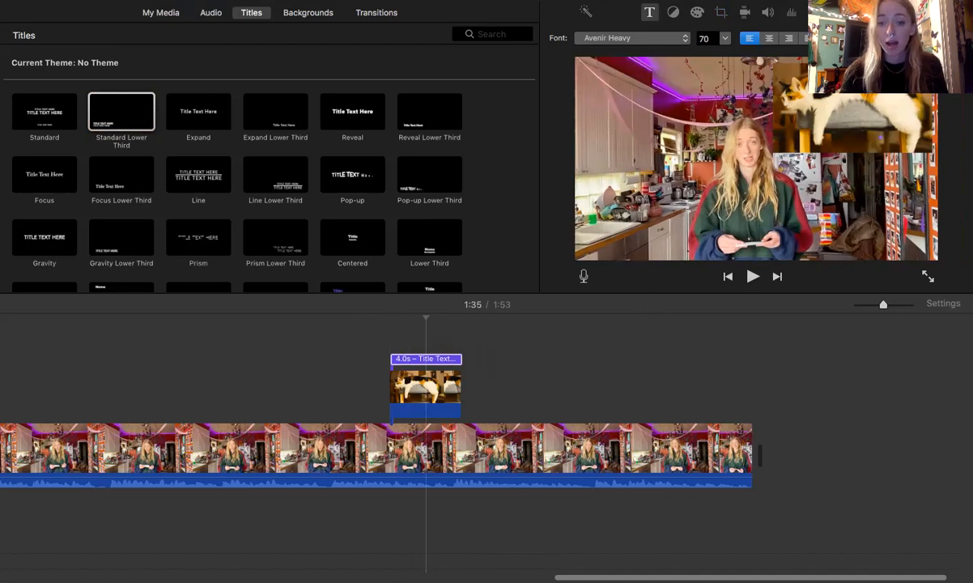
left_click(381, 364)
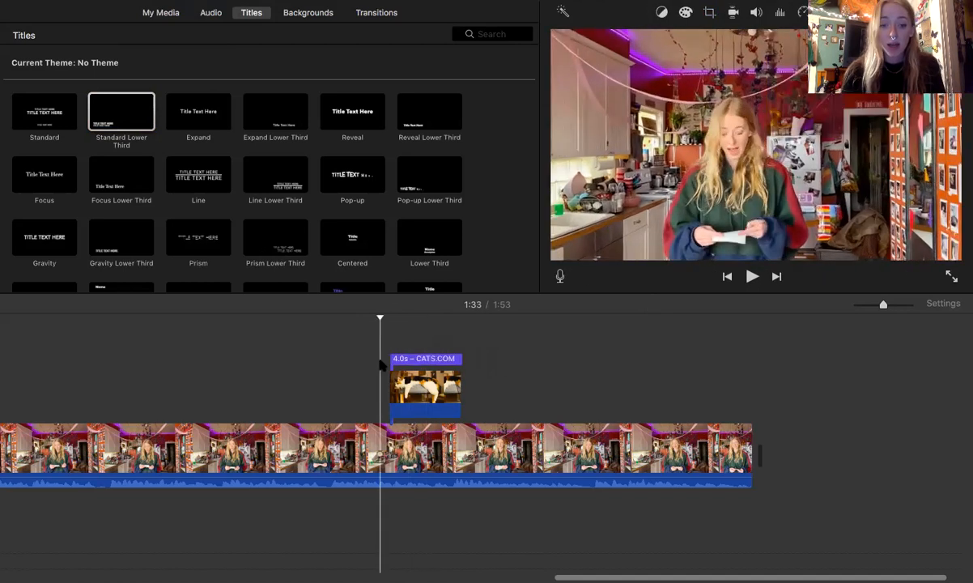
key("space")
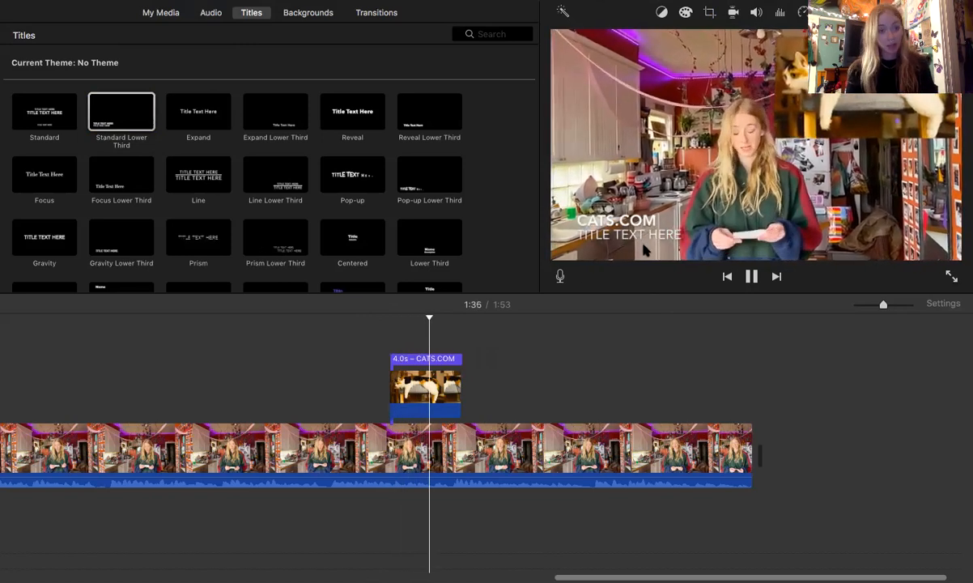
key("space")
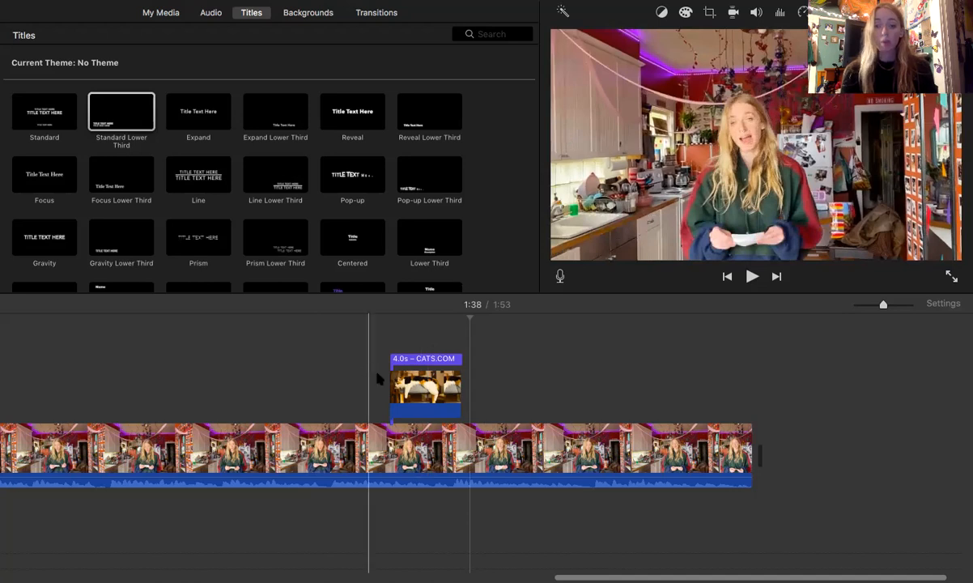
Step: Set the calico cat photo's cropping style to Crop to Fill and return to its overlay settings
left_click(426, 385)
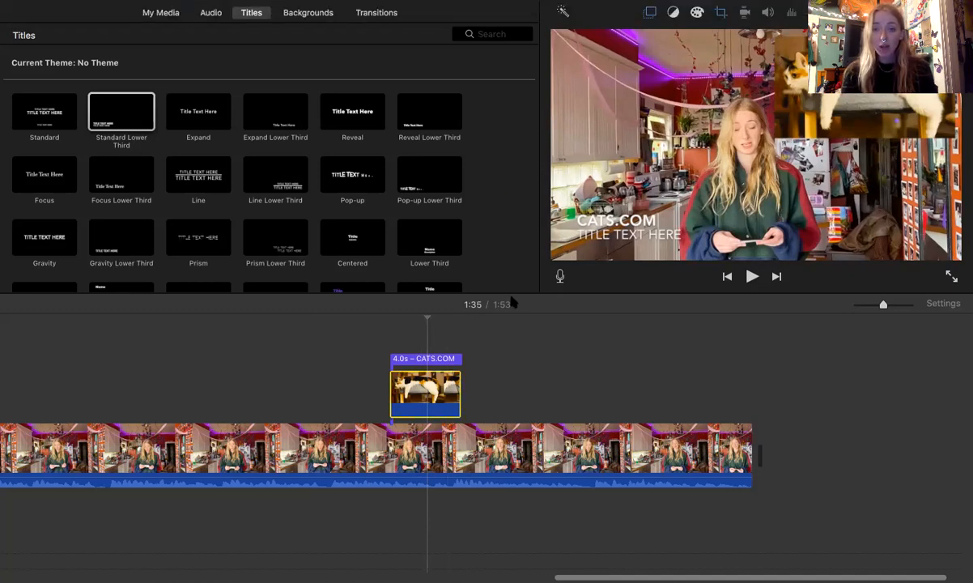
left_click(721, 14)
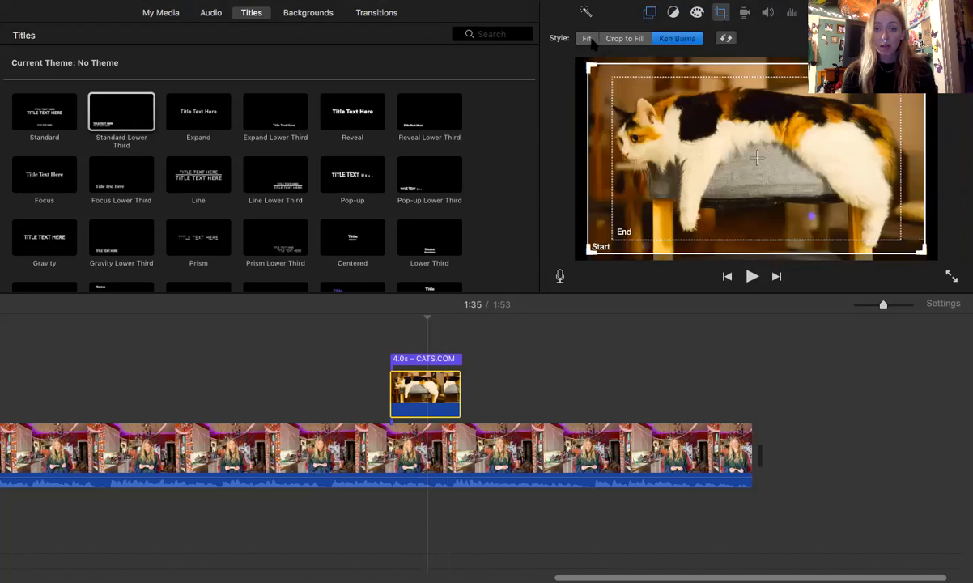
left_click(624, 39)
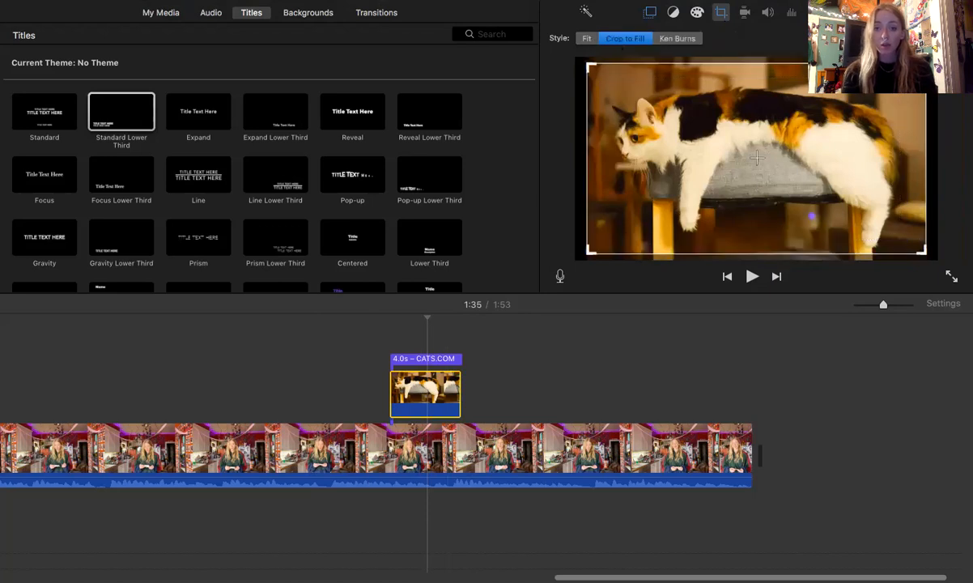
left_click(650, 13)
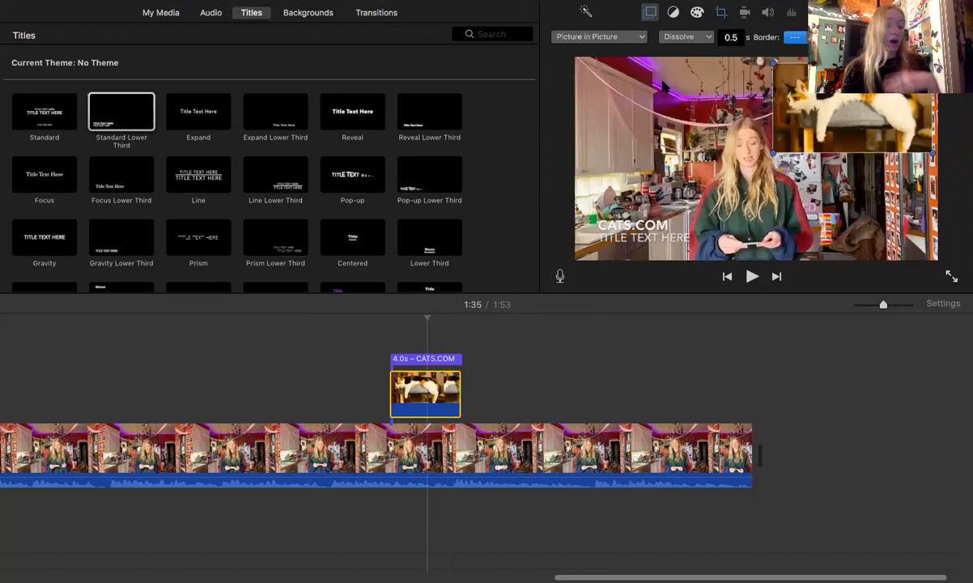
left_click(380, 374)
scroll(381, 374, "left", 8)
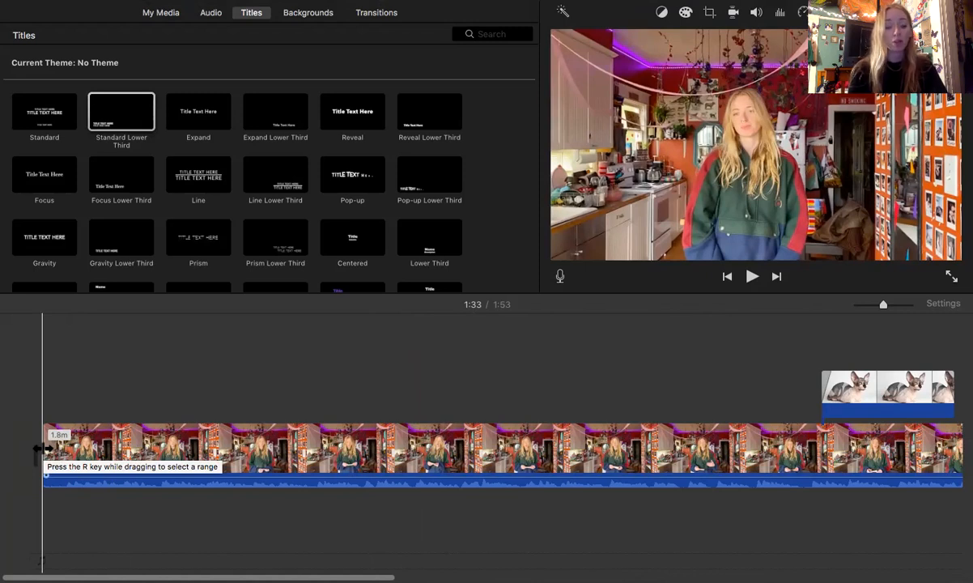
mouse_move(38, 450)
left_mouse_down()
mouse_move(53, 450)
mouse_move(39, 450)
left_mouse_up()
scroll(398, 414, "right", 10)
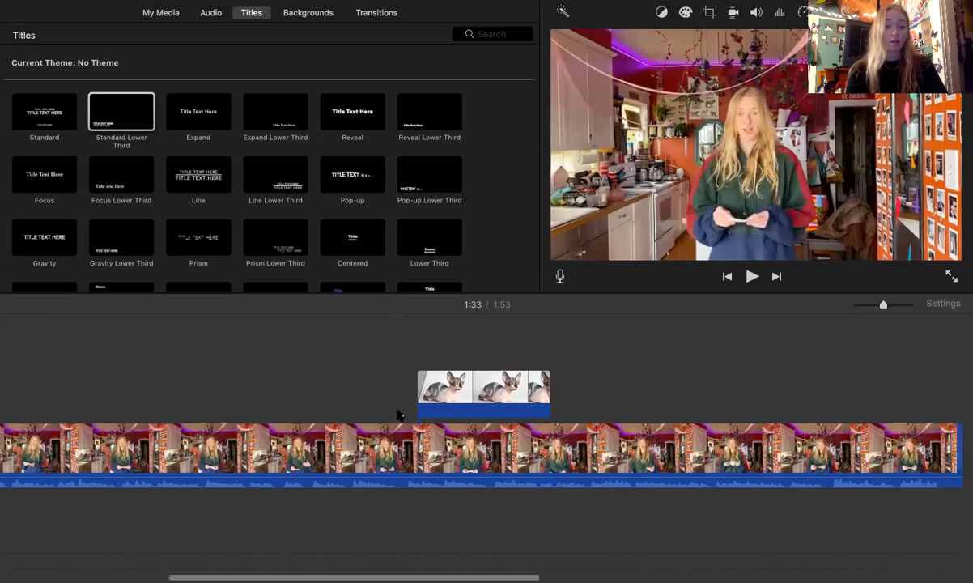
scroll(399, 414, "right", 8)
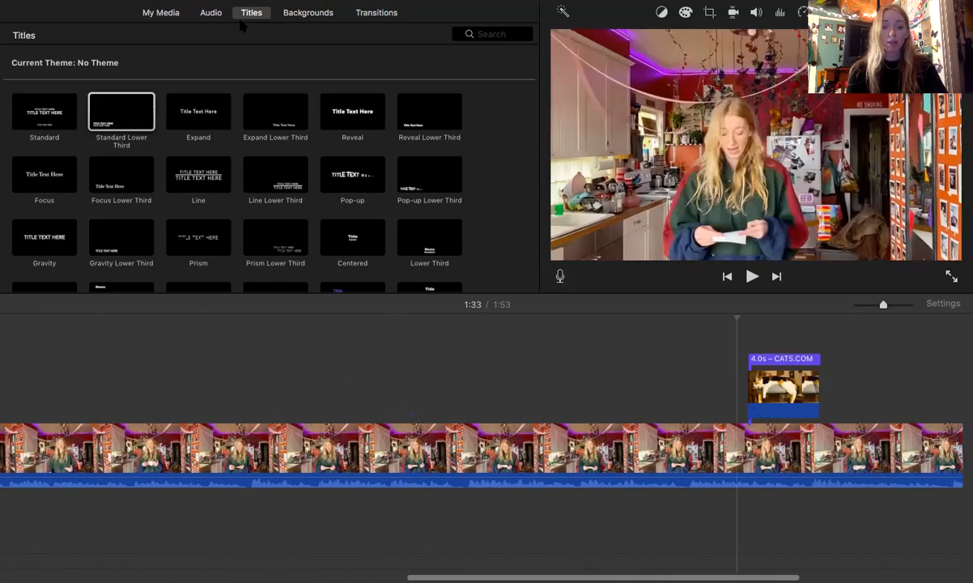
Step: Set the calico cat overlay's picture-in-picture transition to Zoom and play back that section from about 1:33
left_click(166, 13)
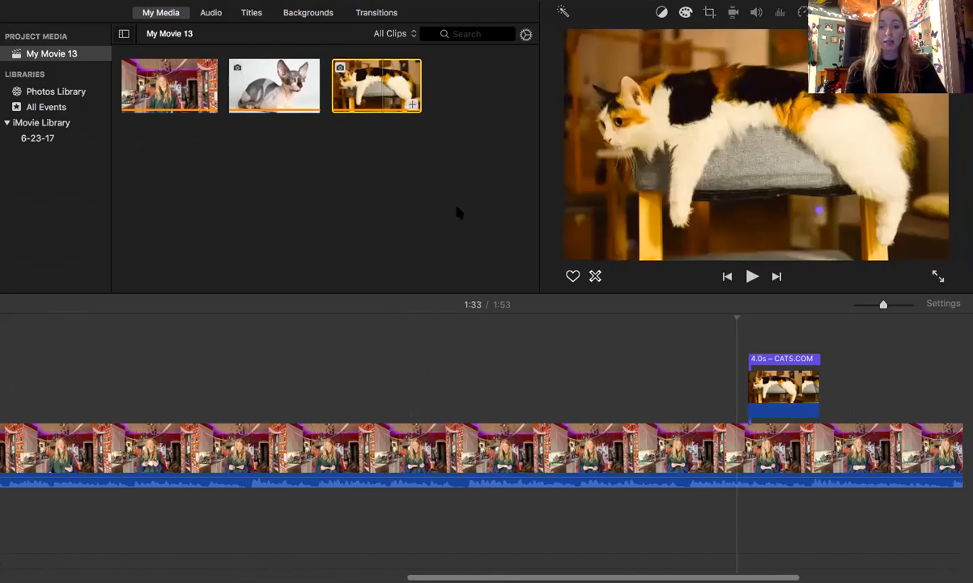
left_click(785, 393)
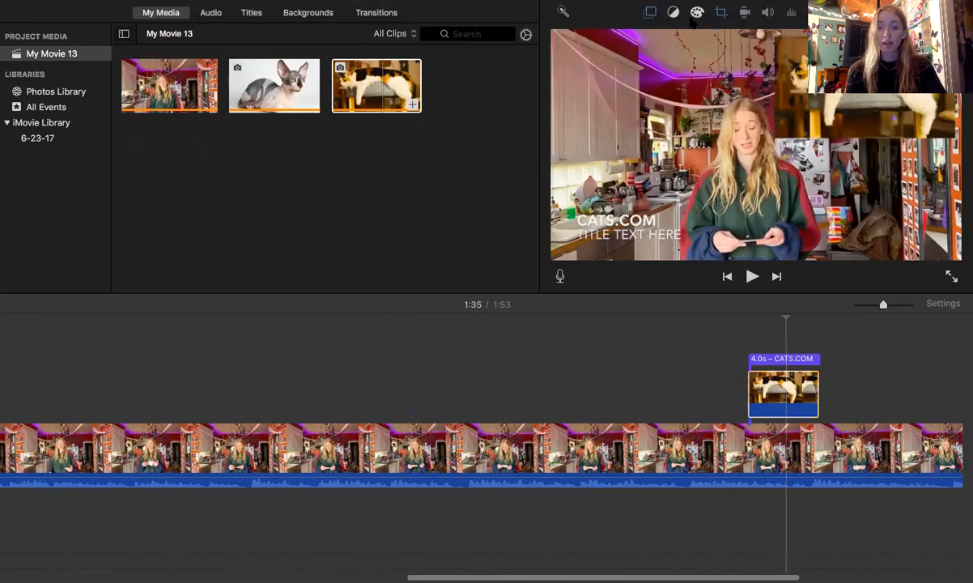
left_click(719, 13)
left_click(650, 13)
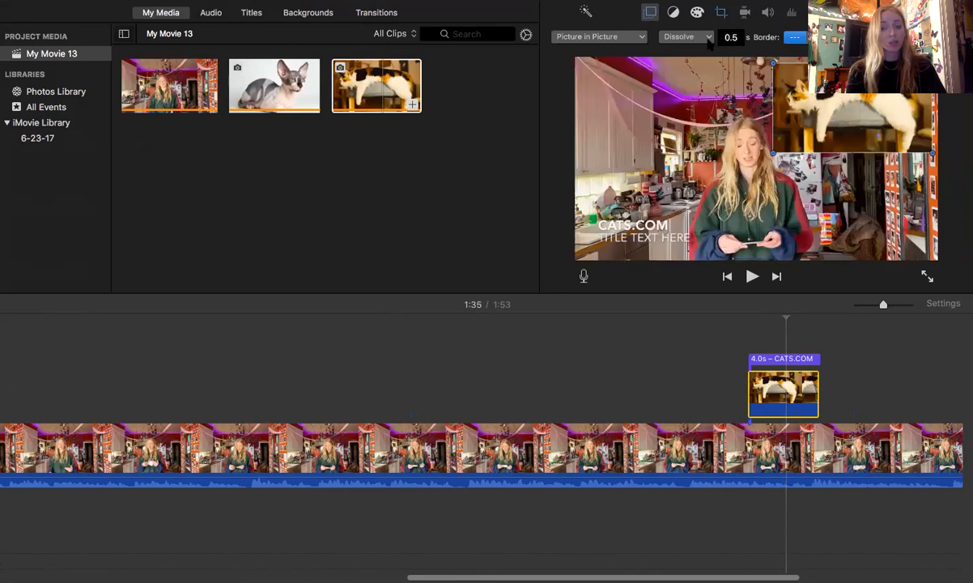
left_click(707, 39)
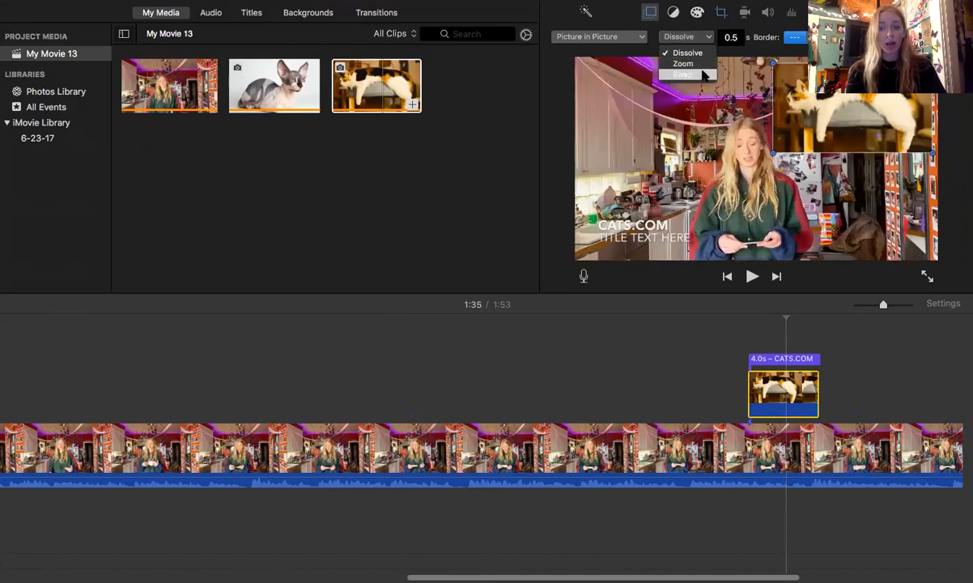
left_click(699, 64)
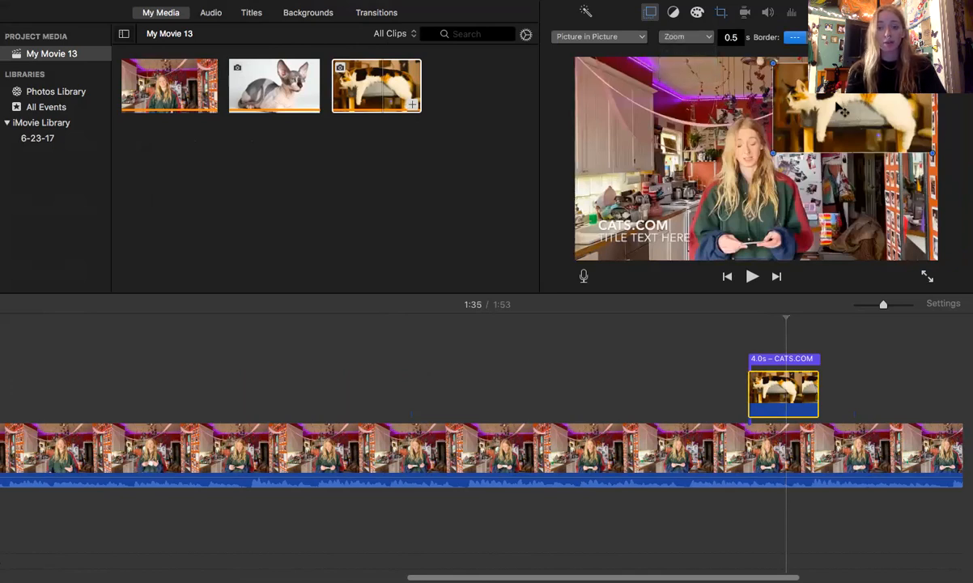
left_click(734, 372)
key("space")
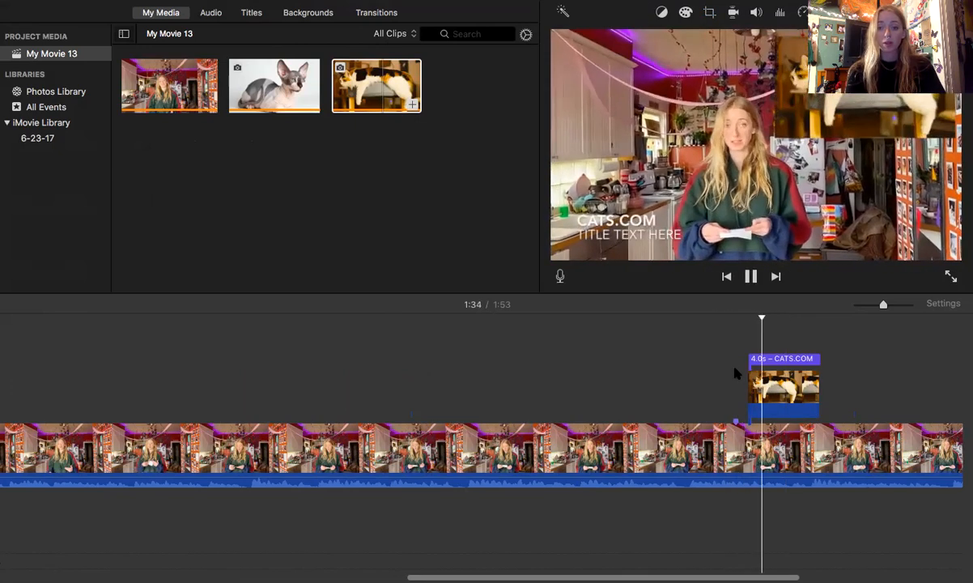
key("space")
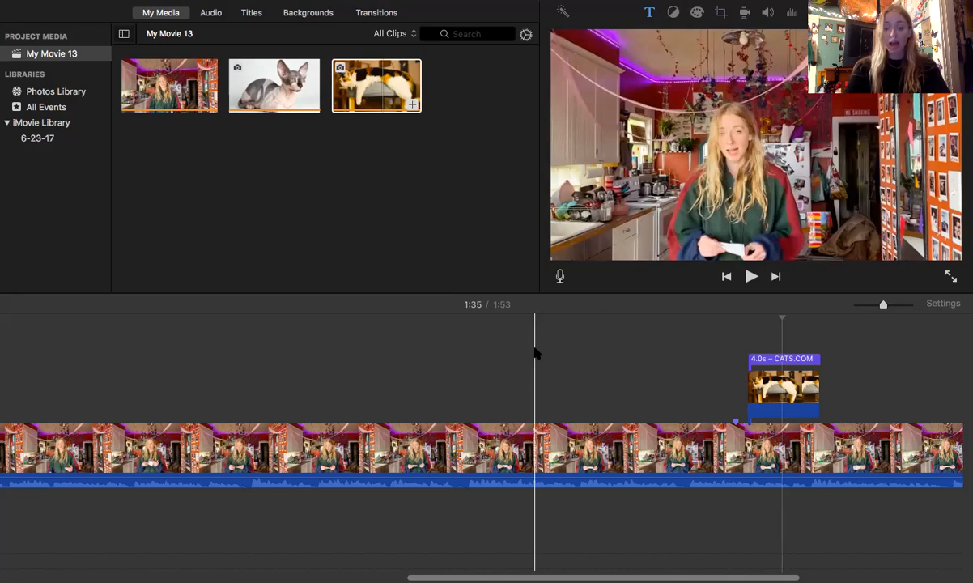
Step: Place the playhead at the start of the hairless cat overlay
scroll(534, 353, "left", 10)
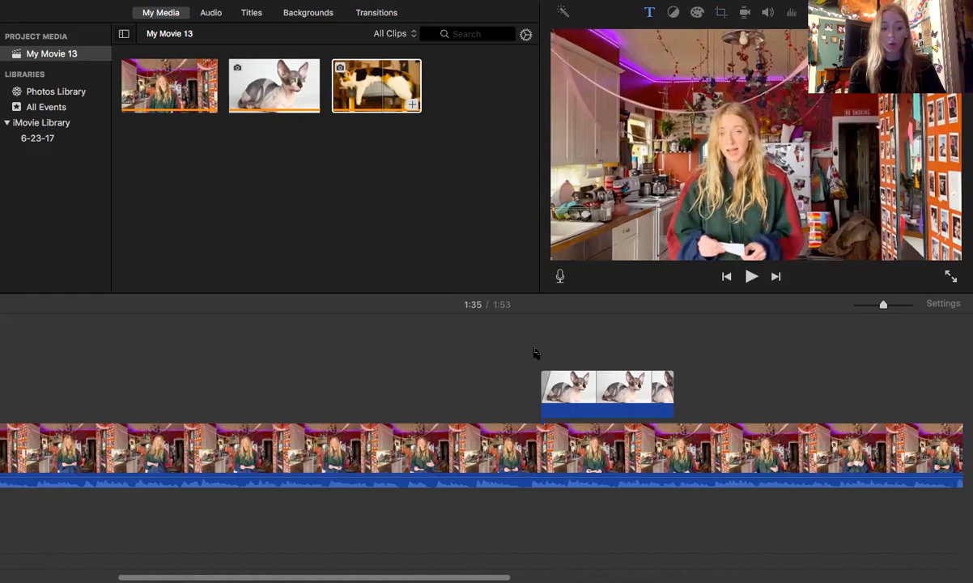
left_click(541, 368)
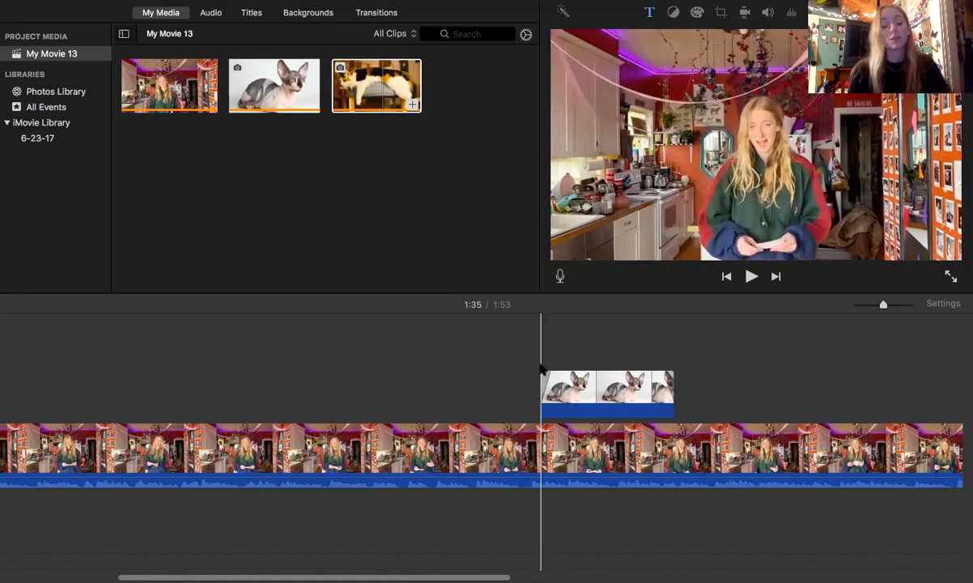